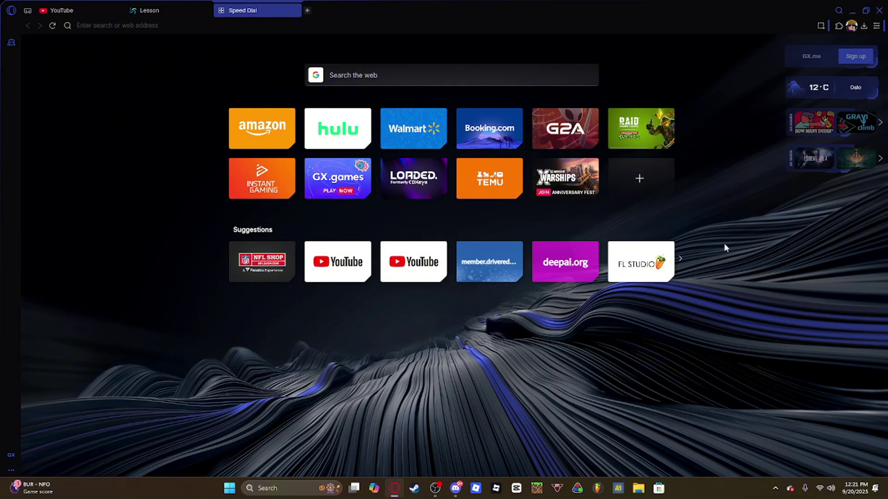
# Step: Search the web for veadotube mini and open its itch.io page
pyautogui.click(317, 26)
pyautogui.write('veadotube')
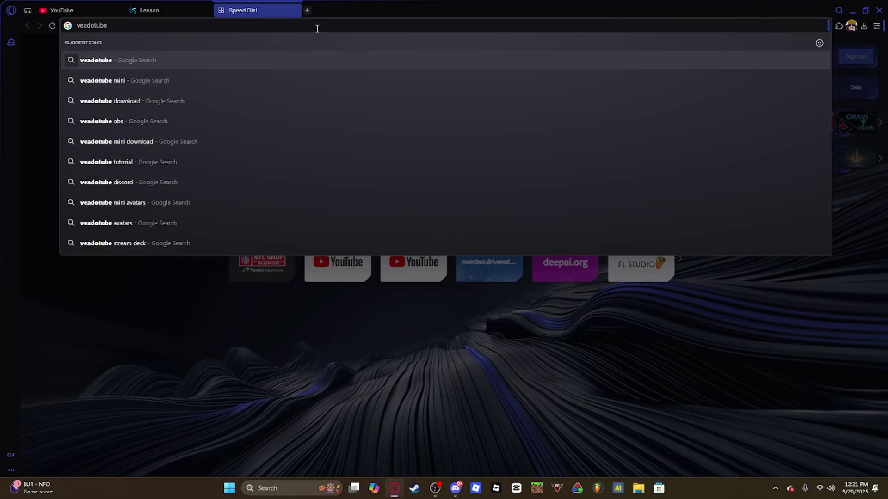
pyautogui.click(168, 81)
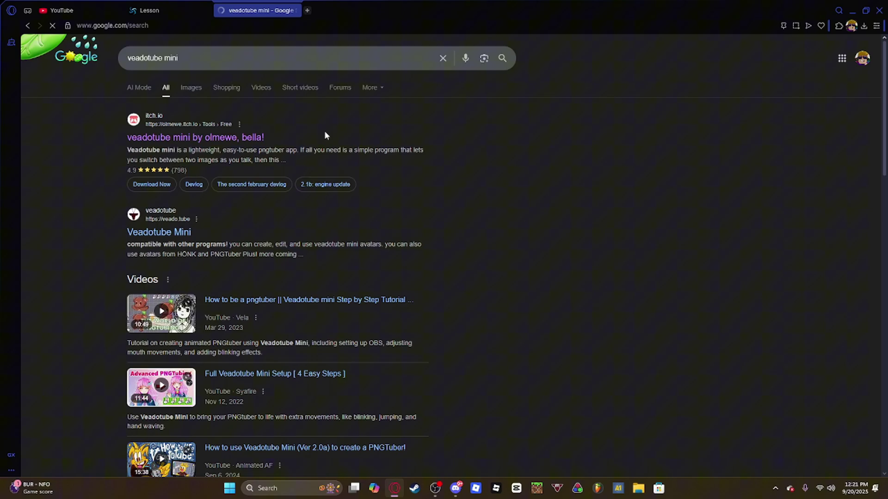
pyautogui.click(163, 138)
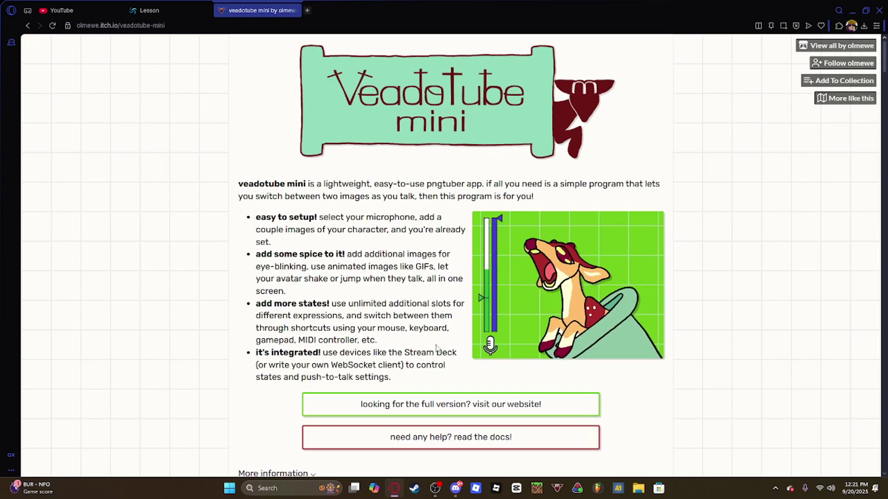
# Step: Download the free Windows x64 build (veadotube-mini-win-x64.zip) without paying and check the downloads list
pyautogui.scroll(-2, 400, 305)
pyautogui.scroll(-4, 401, 305)
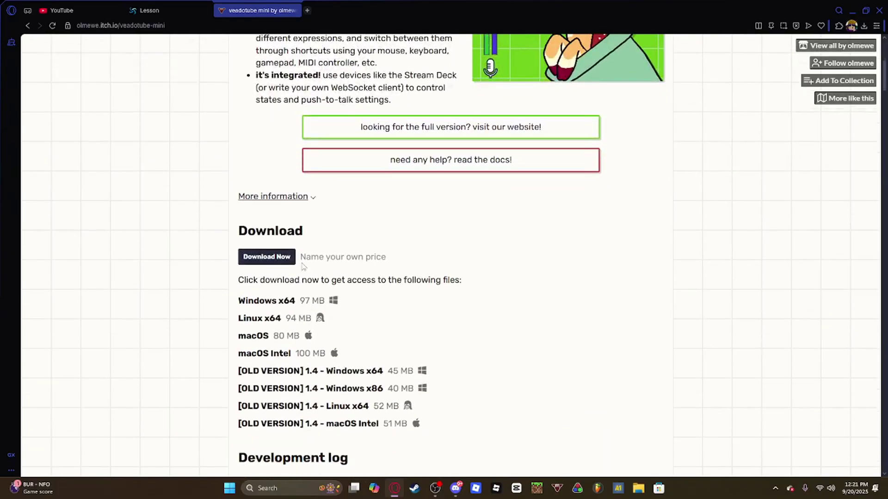
pyautogui.scroll(-1, 387, 290)
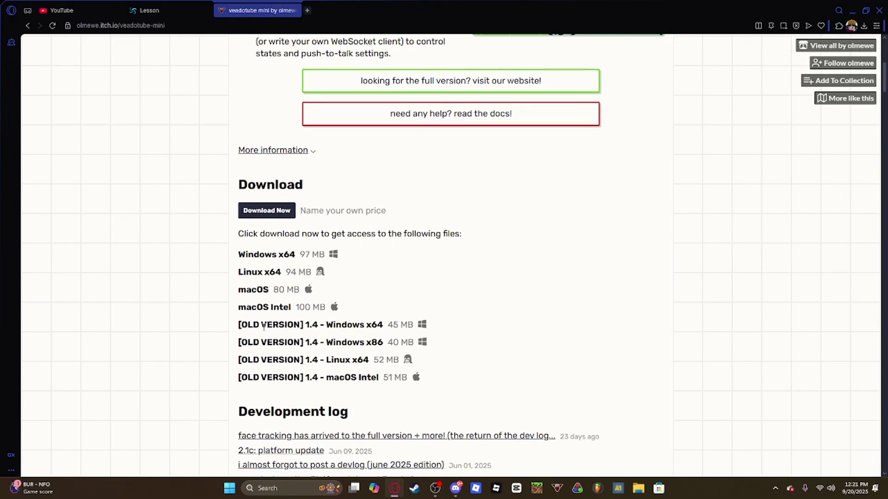
pyautogui.click(262, 212)
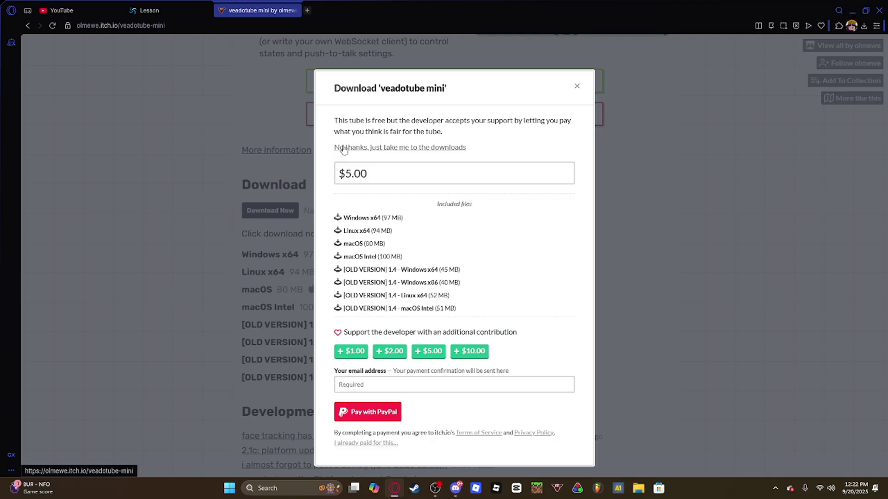
pyautogui.click(396, 148)
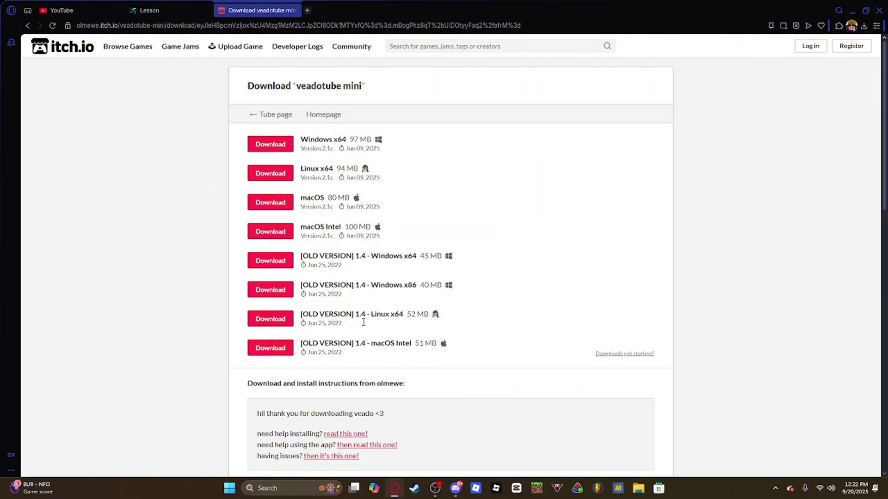
pyautogui.click(271, 145)
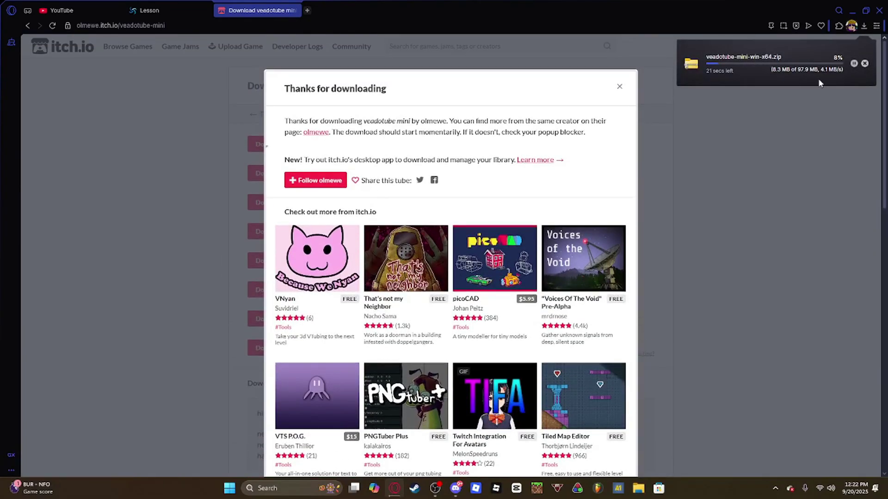
pyautogui.click(672, 217)
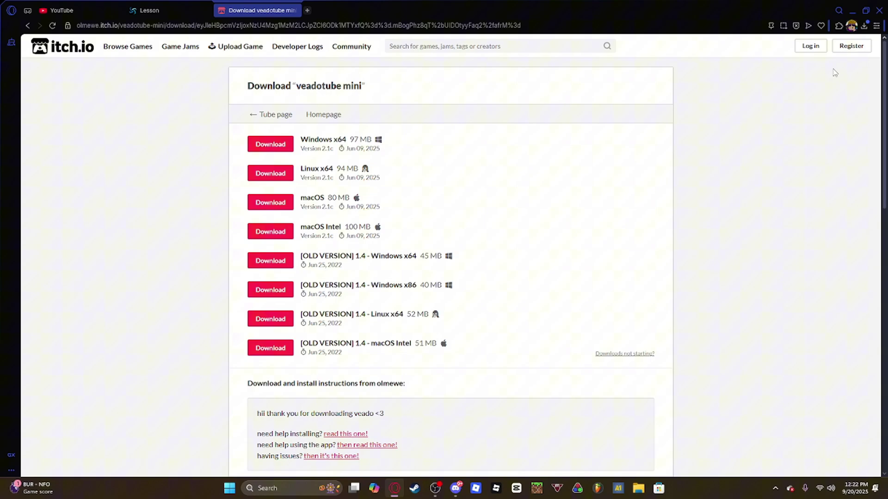
pyautogui.click(864, 26)
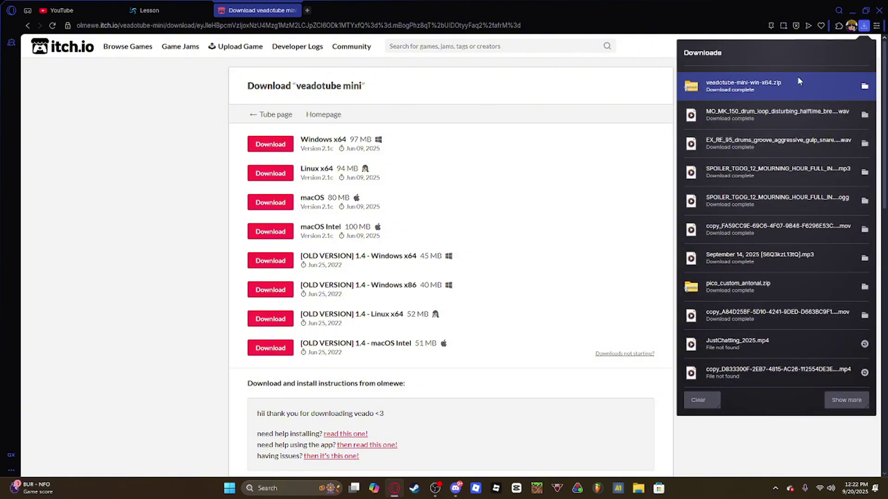
# Step: Extract veadotube-mini-win-x64.zip to Downloads and run the veadotube-mini application
pyautogui.click(796, 88)
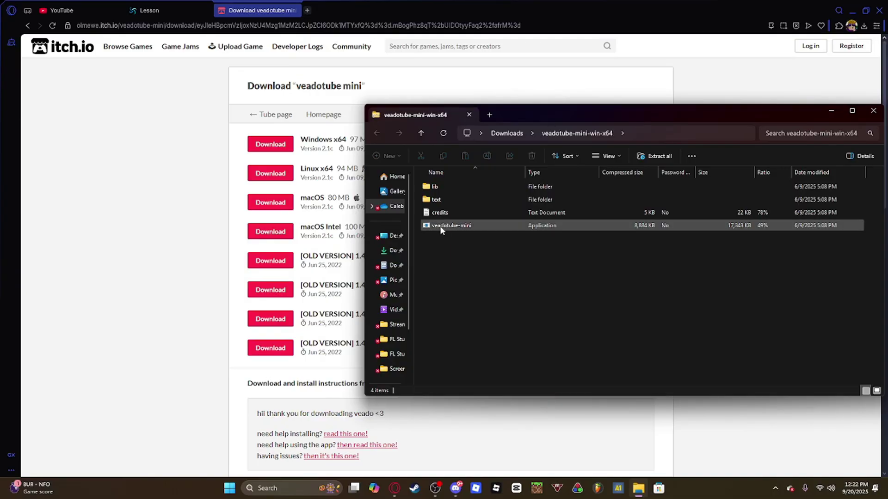
pyautogui.doubleClick(444, 226)
pyautogui.click(417, 260)
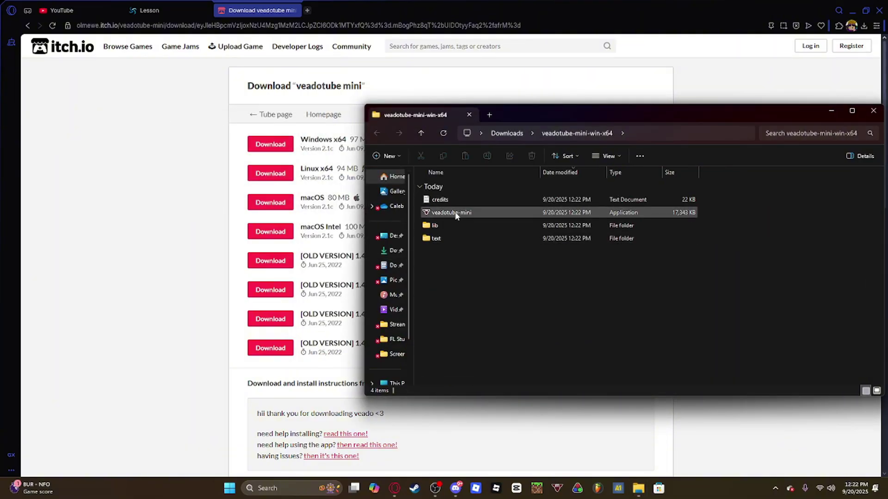
pyautogui.click(455, 214)
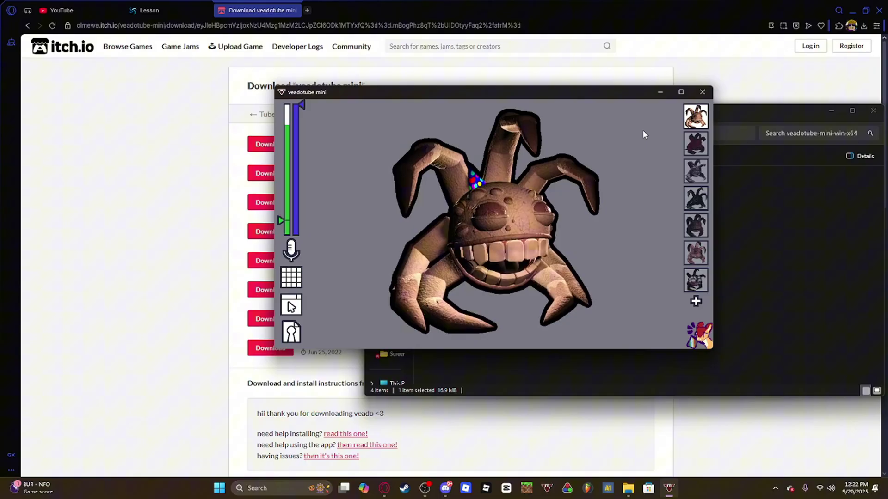
# Step: Duplicate the current avatar state as an eighth state and maximize the veadotube mini window
pyautogui.click(696, 302)
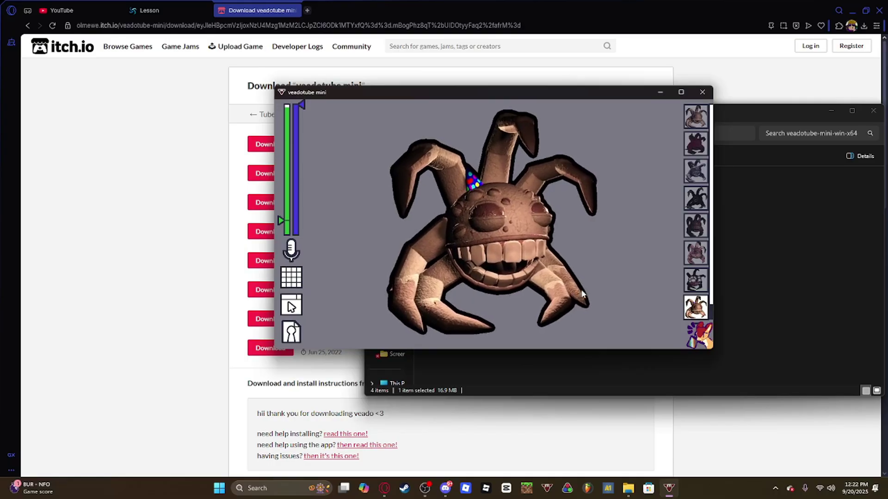
pyautogui.click(679, 93)
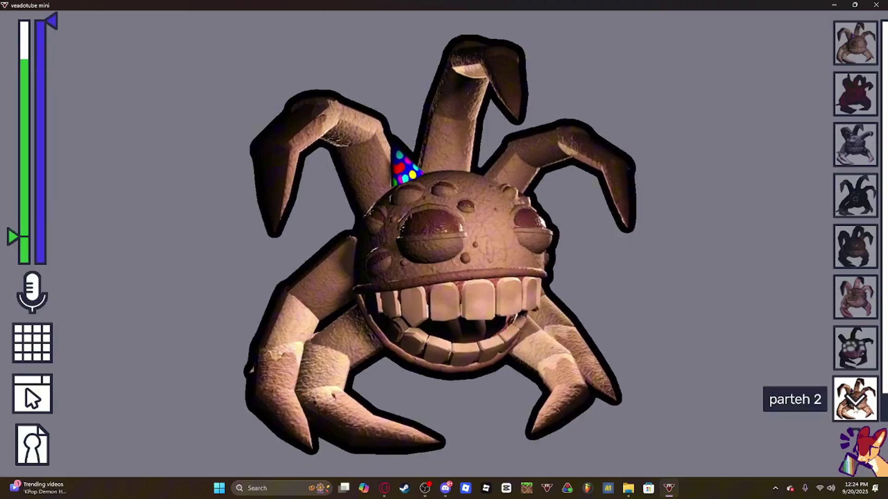
# Step: Rename the new state 'parteh 2' to 'squirrel' in its state properties
pyautogui.click(856, 399)
pyautogui.click(856, 259)
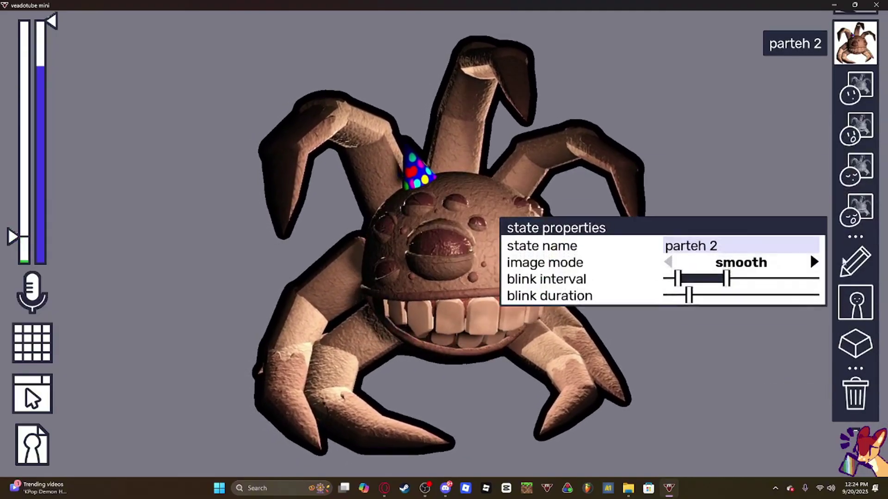
pyautogui.click(749, 240)
pyautogui.hotkey('ctrl', 'a')
pyautogui.press('BackSpace')
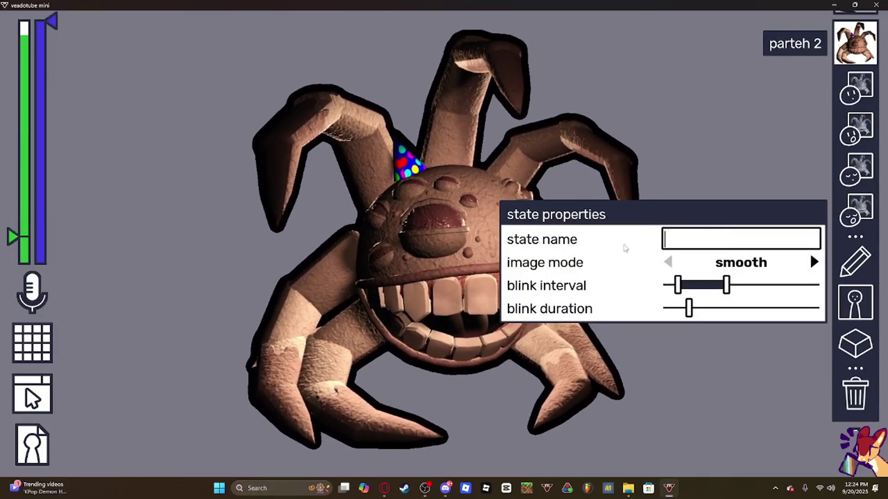
pyautogui.write('squirrel')
pyautogui.press('Return')
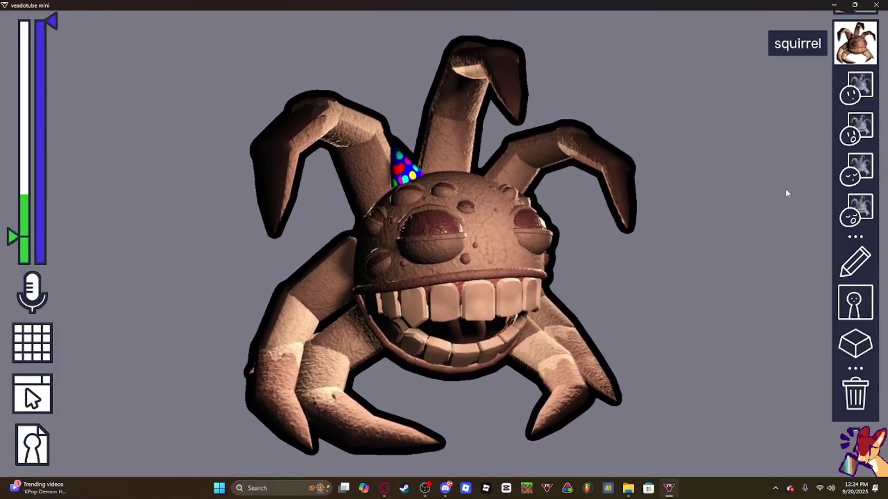
# Step: Replace the closed-mouth image with DaSquirrel_Idle
pyautogui.rightClick(856, 95)
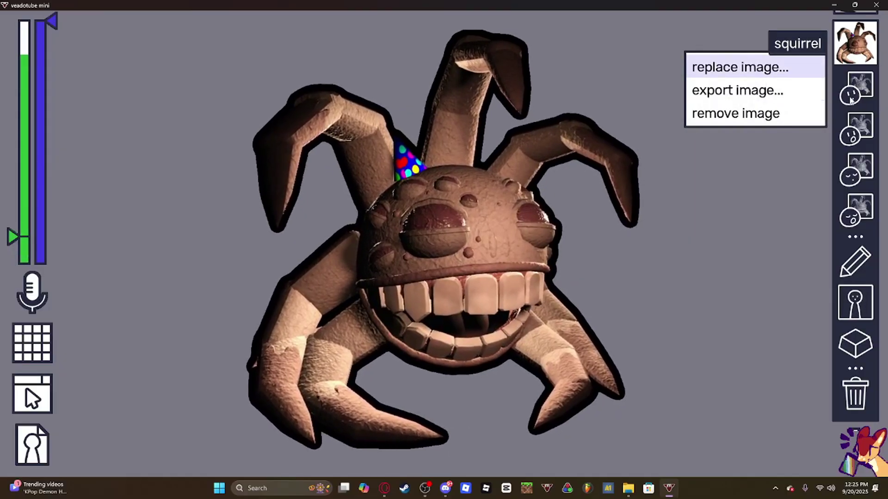
pyautogui.click(743, 67)
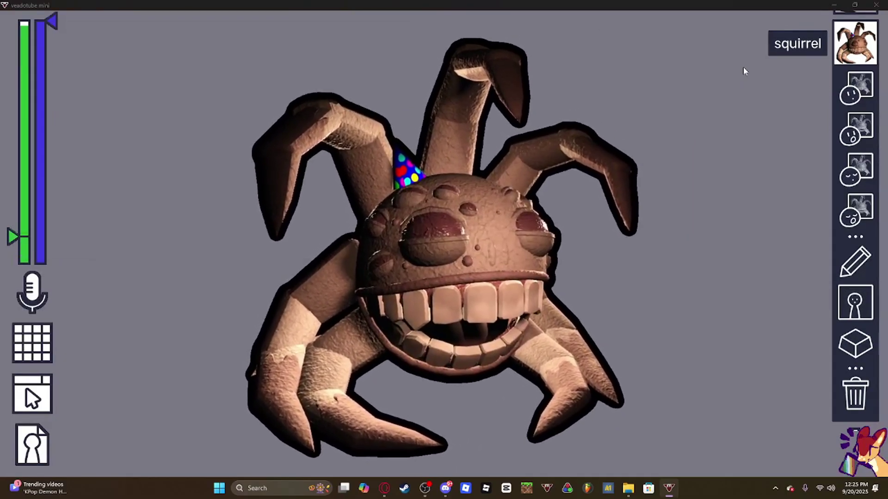
pyautogui.scroll(-5, 245, 134)
pyautogui.scroll(1, 259, 136)
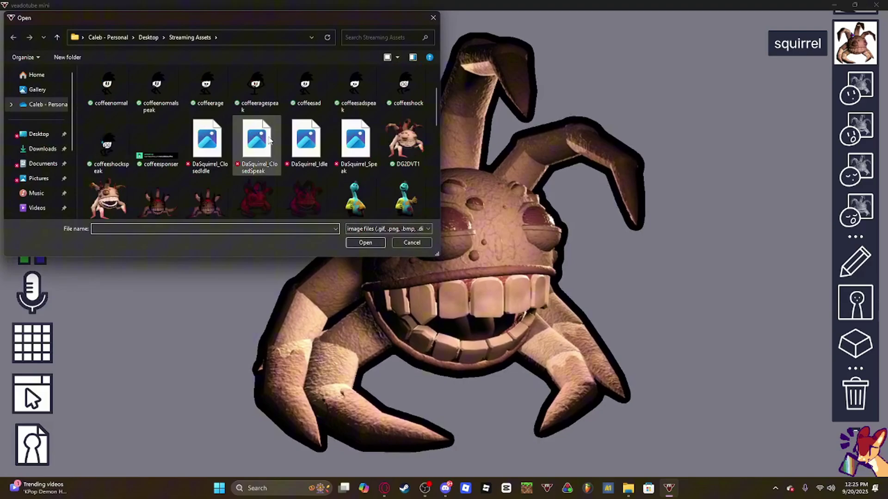
pyautogui.click(306, 141)
pyautogui.doubleClick(304, 144)
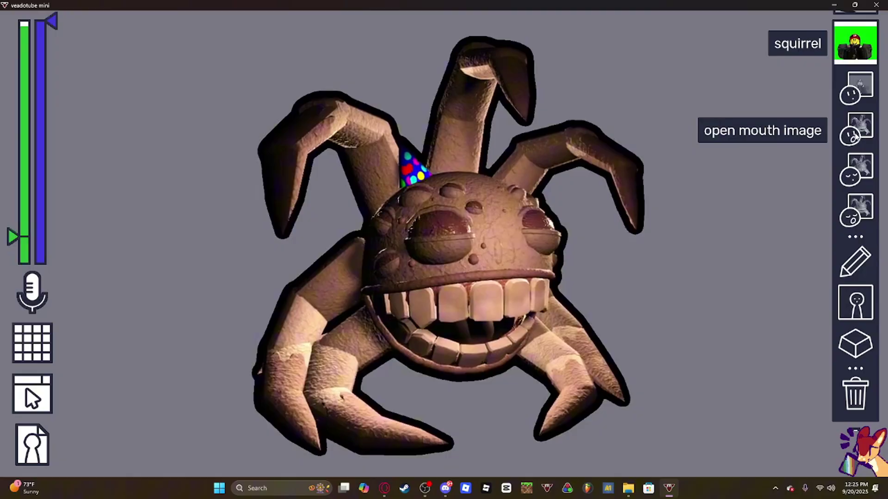
# Step: Replace the open-mouth image with the DaSquirrel_Idle file
pyautogui.click(855, 135)
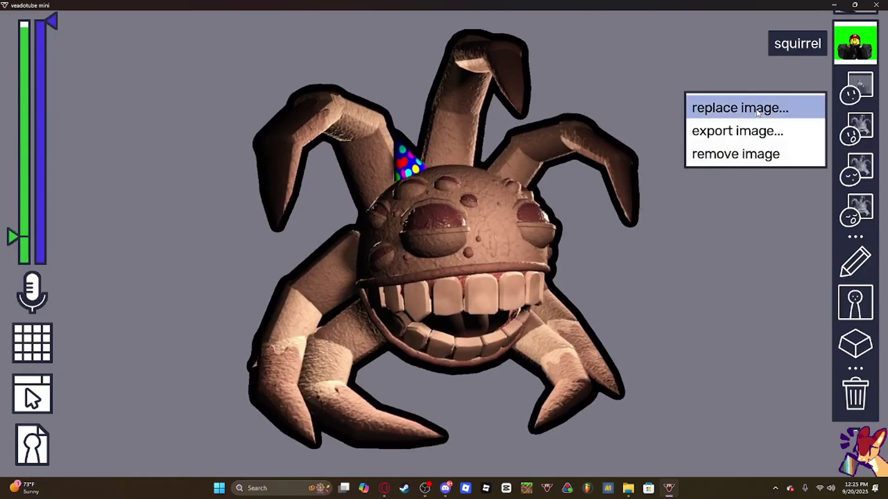
pyautogui.click(758, 112)
pyautogui.scroll(-5, 320, 162)
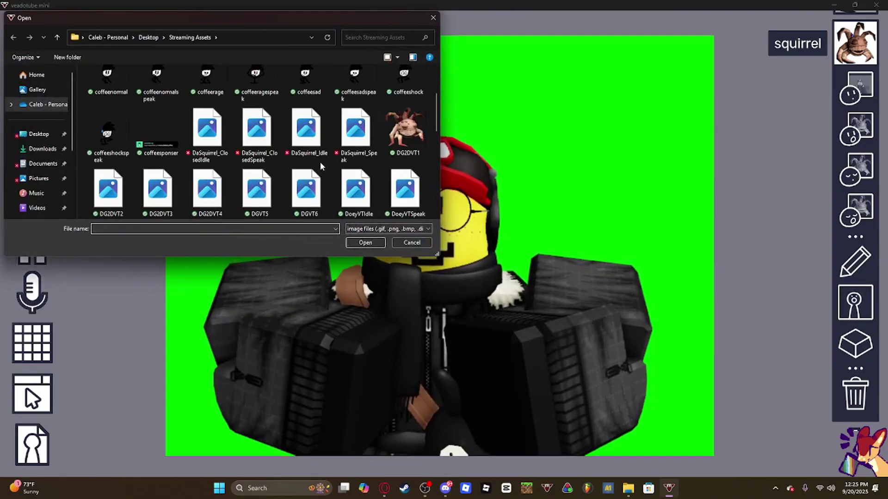
pyautogui.doubleClick(296, 141)
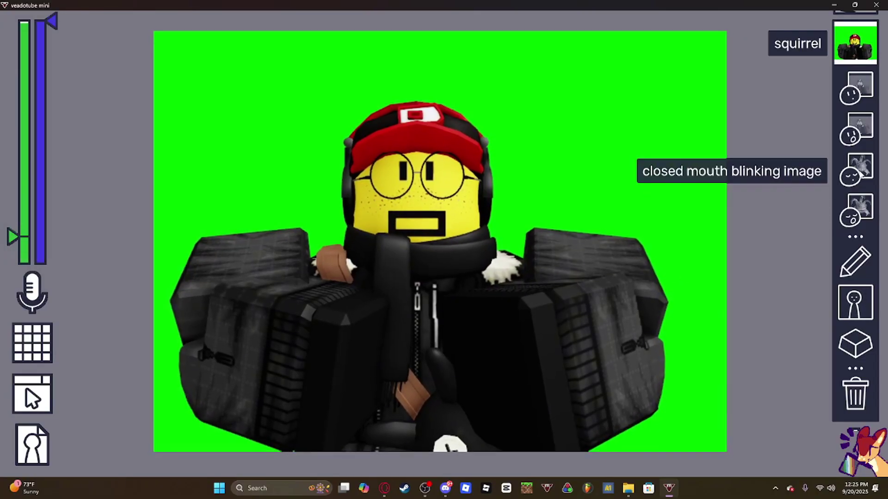
# Step: Remove the closed-mouth blinking image, leaving that slot empty
pyautogui.rightClick(858, 171)
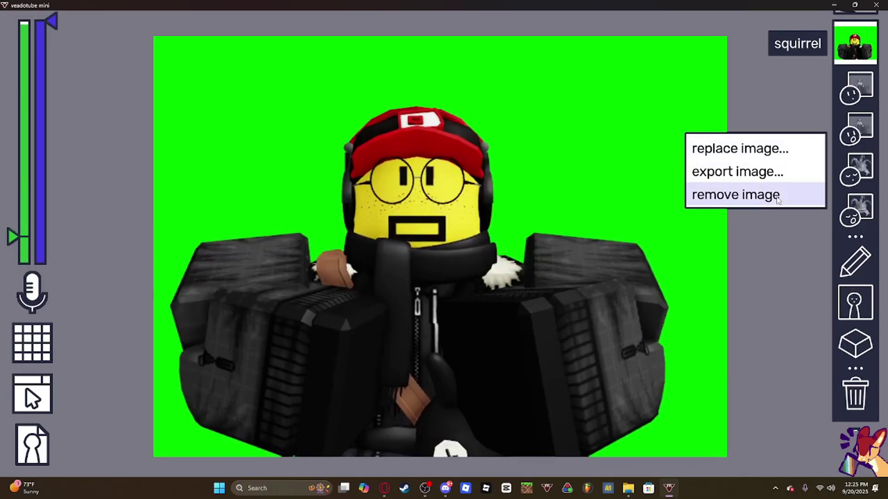
pyautogui.click(859, 198)
pyautogui.click(740, 234)
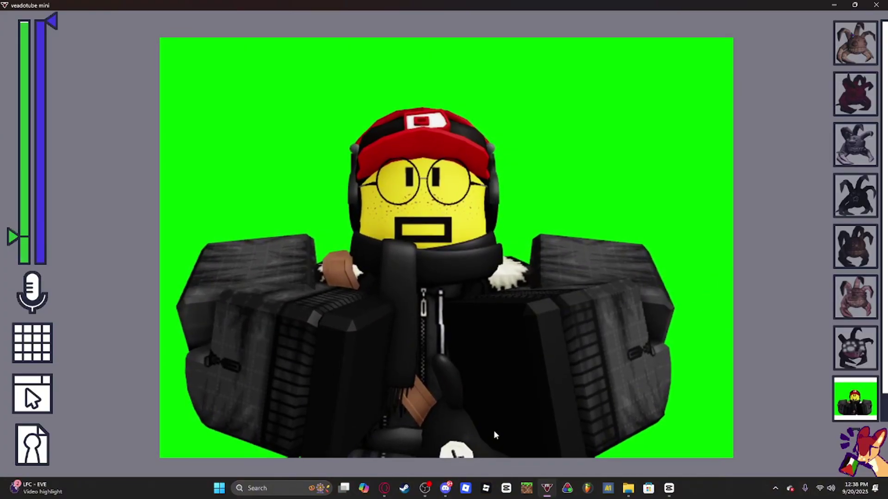
# Step: Bring OBS Studio forward and leave the full-screen stream view to show the main window
pyautogui.click(423, 430)
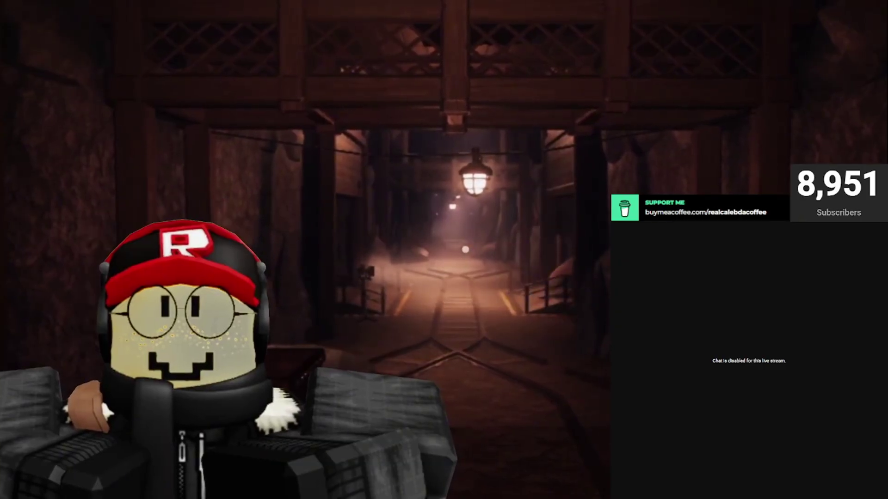
pyautogui.hotkey('alt', 'Tab')
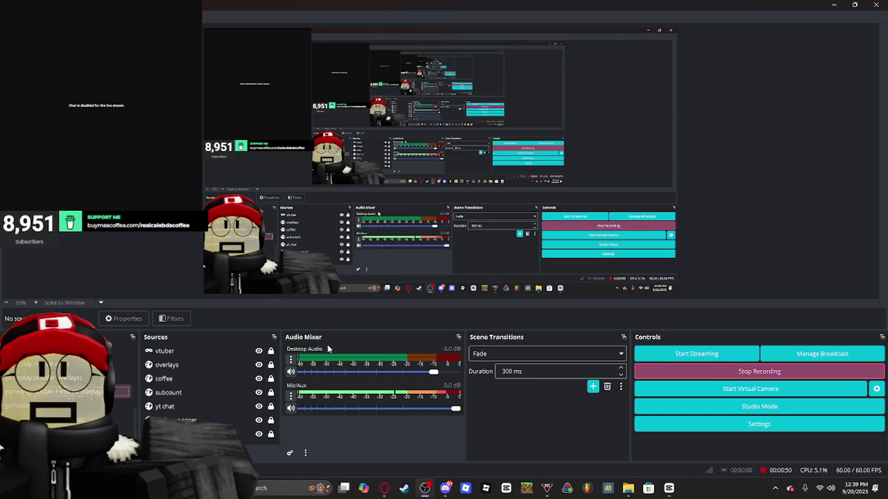
# Step: Set veadotube mini's background to a colour and make the green paler and brighter
pyautogui.click(544, 491)
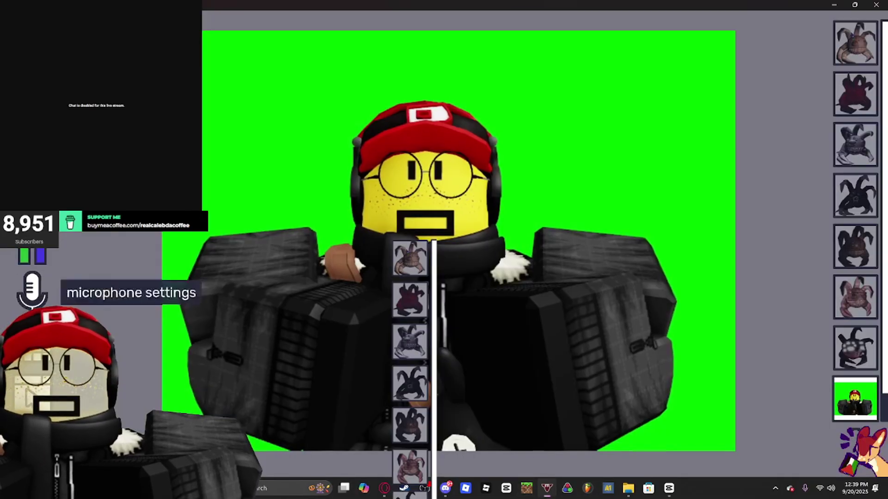
pyautogui.click(138, 344)
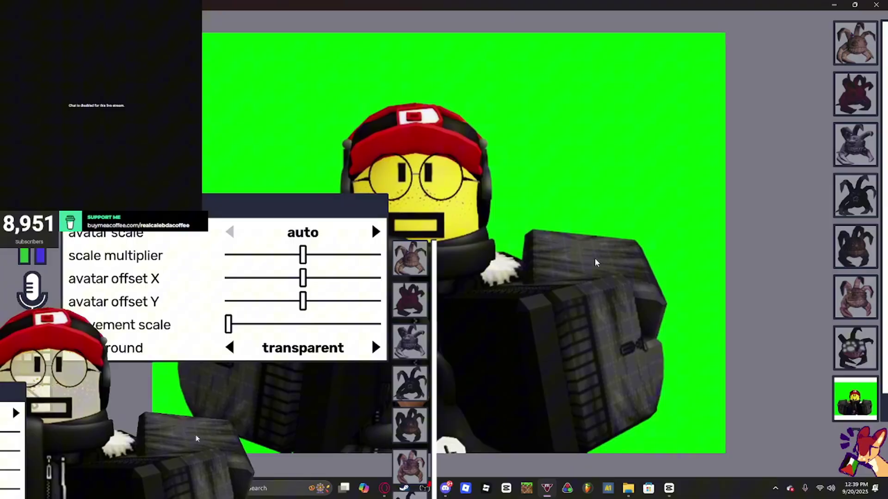
pyautogui.moveTo(206, 333)
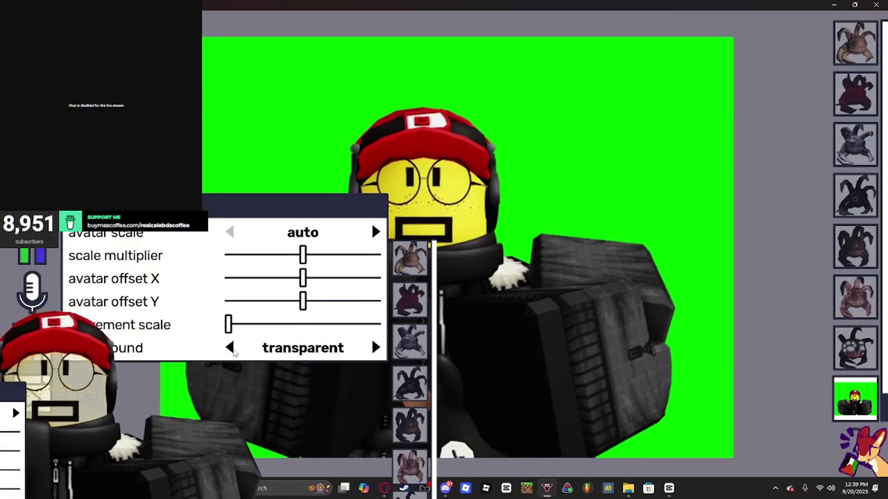
pyautogui.click(376, 348)
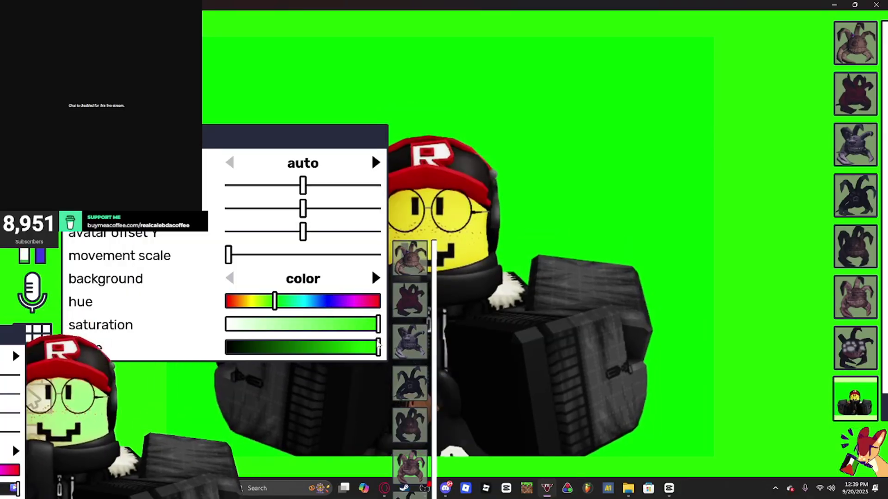
pyautogui.moveTo(374, 325); pyautogui.dragTo(358, 347)
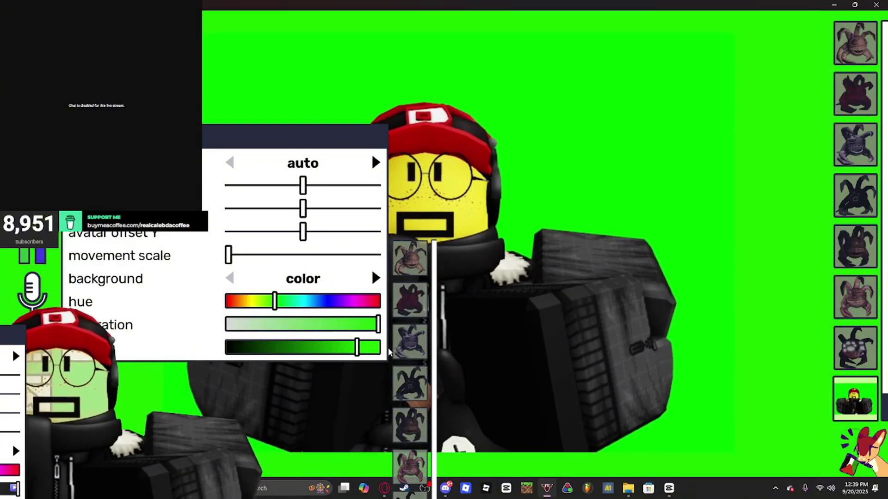
pyautogui.click(357, 348)
pyautogui.moveTo(356, 349); pyautogui.dragTo(360, 350)
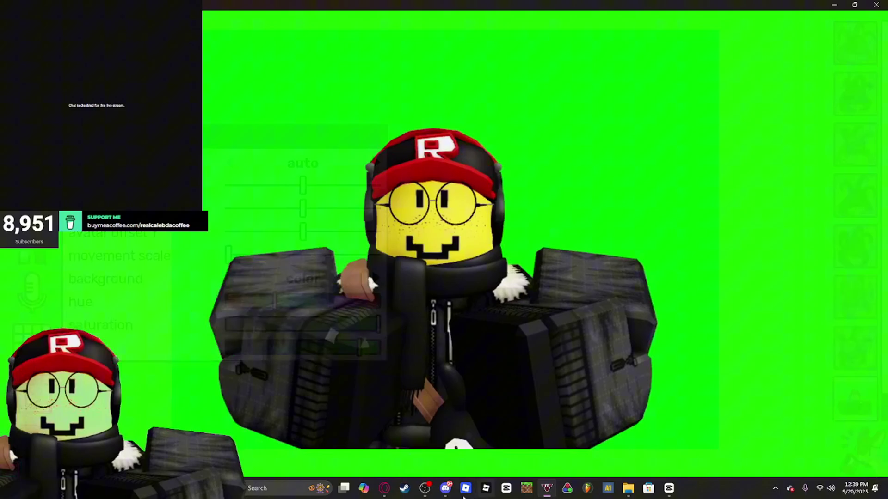
# Step: Check the capture in OBS, then set veadotube mini's background back to transparent
pyautogui.moveTo(424, 488)
pyautogui.click(429, 430)
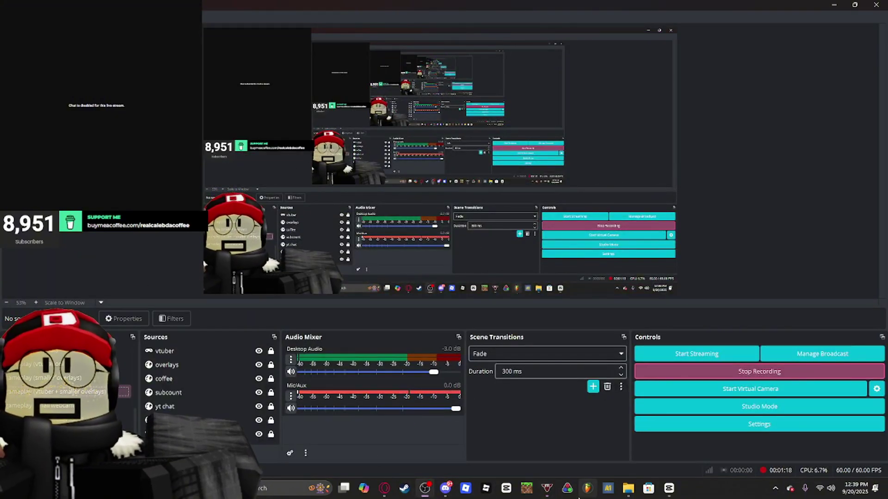
pyautogui.click(535, 494)
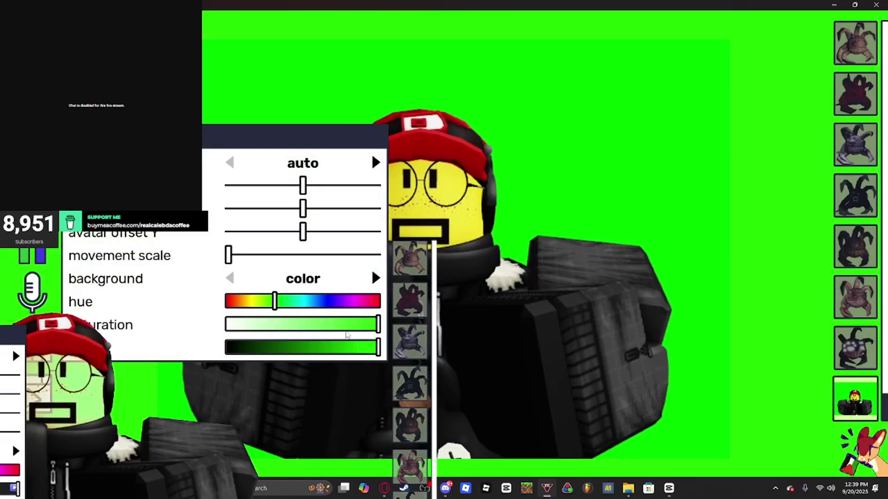
pyautogui.click(376, 277)
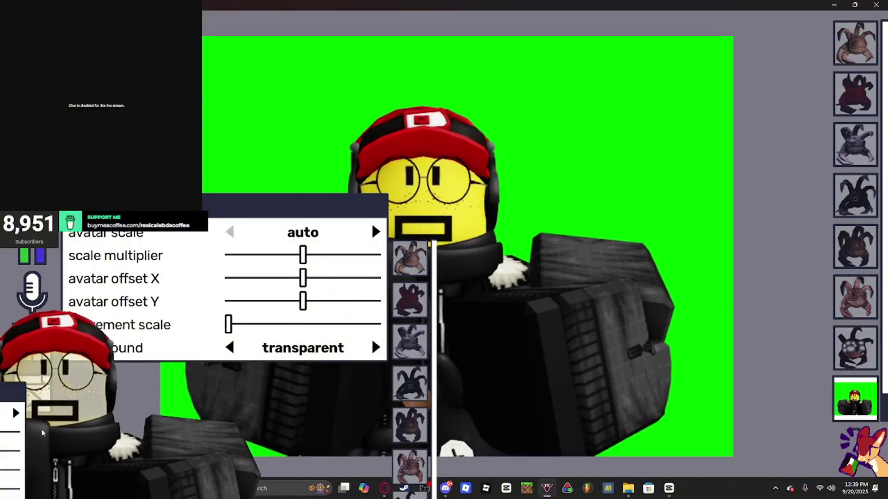
pyautogui.click(32, 289)
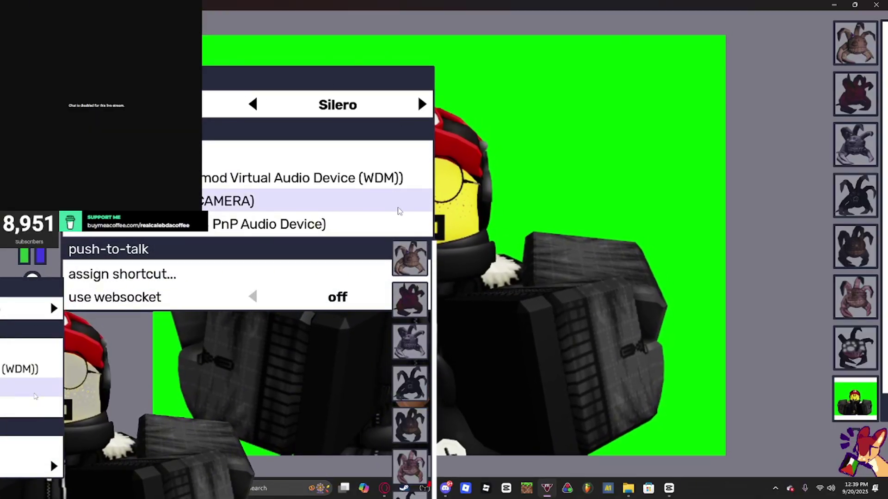
pyautogui.click(636, 224)
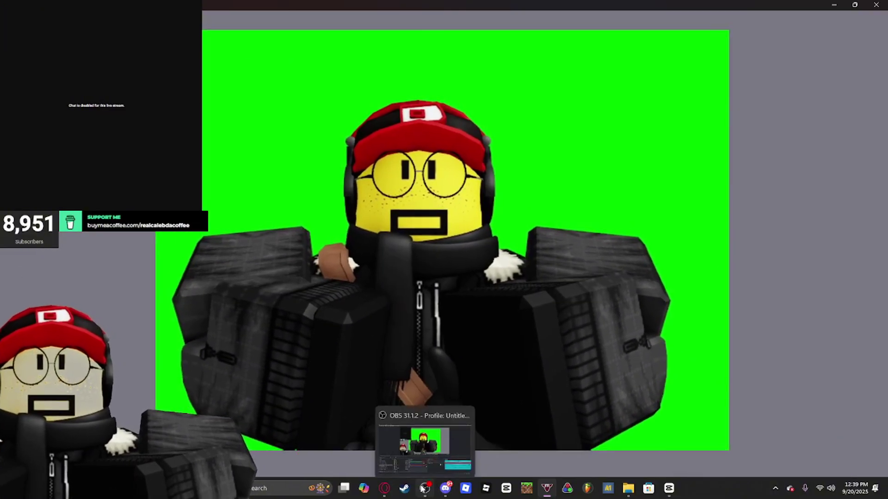
pyautogui.click(423, 488)
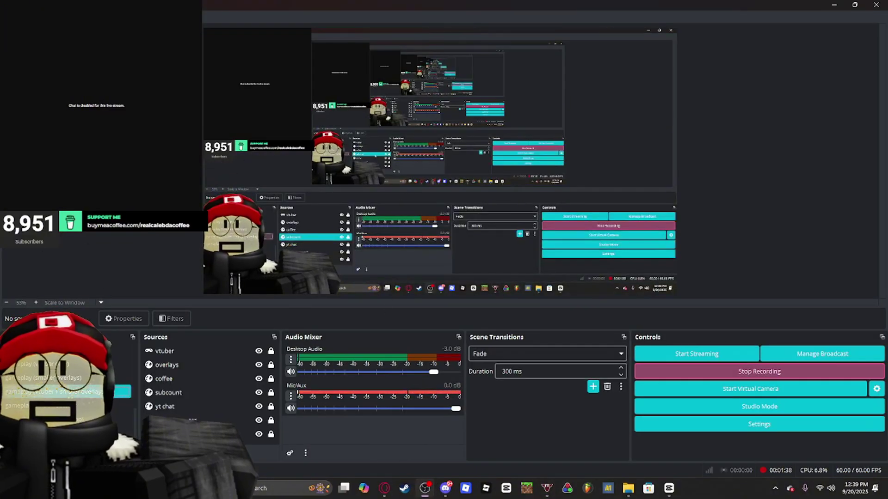
# Step: Set the vtuber source to capture the veadotube mini window with Allow Transparency on
pyautogui.click(178, 365)
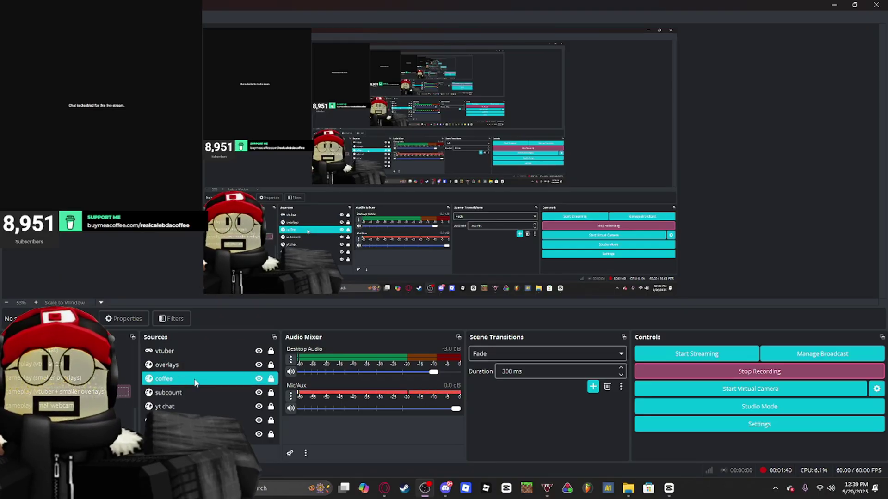
pyautogui.click(164, 350)
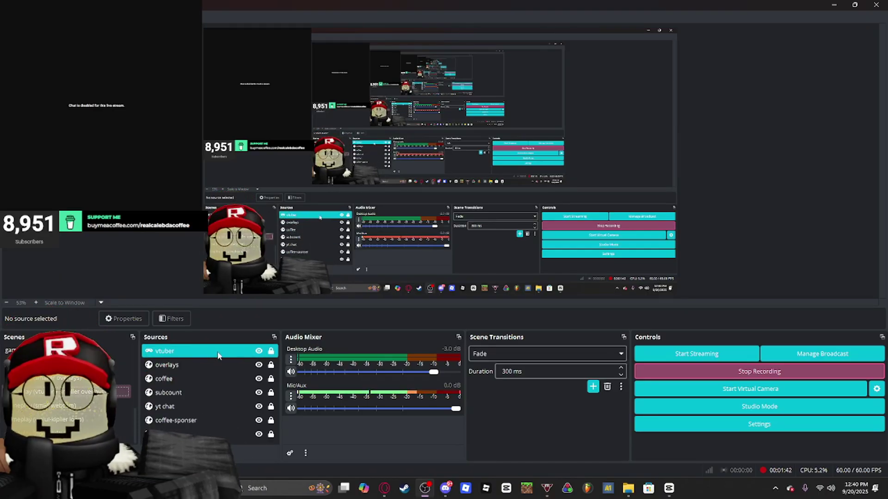
pyautogui.click(149, 453)
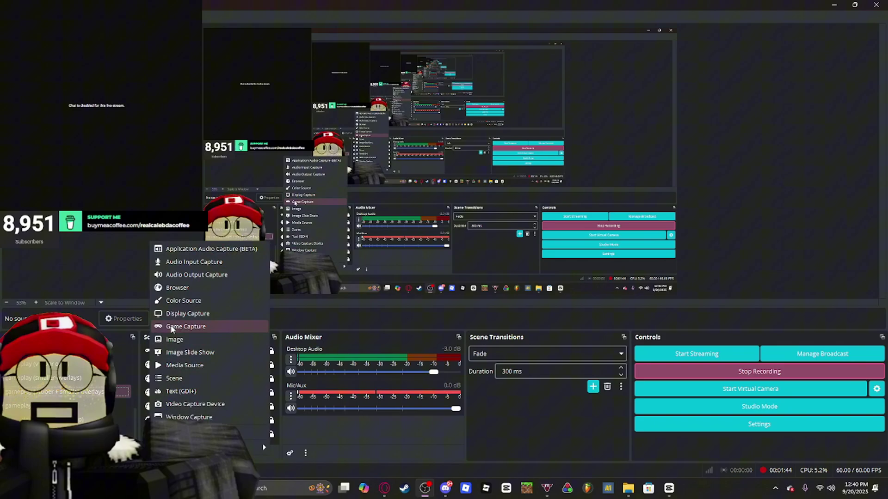
pyautogui.click(119, 268)
pyautogui.doubleClick(165, 351)
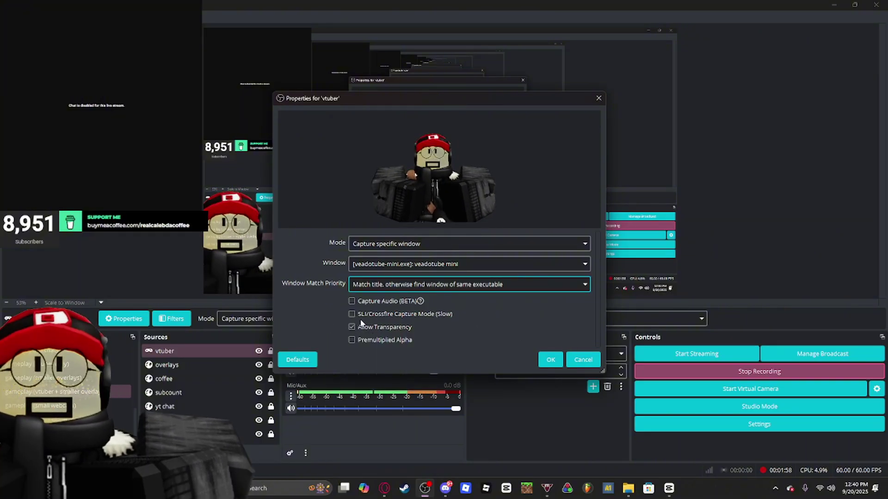
pyautogui.click(352, 326)
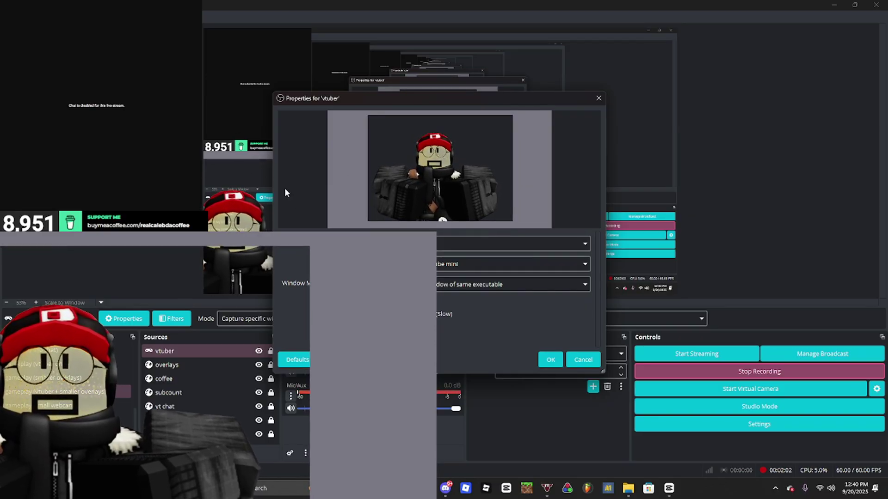
pyautogui.click(549, 361)
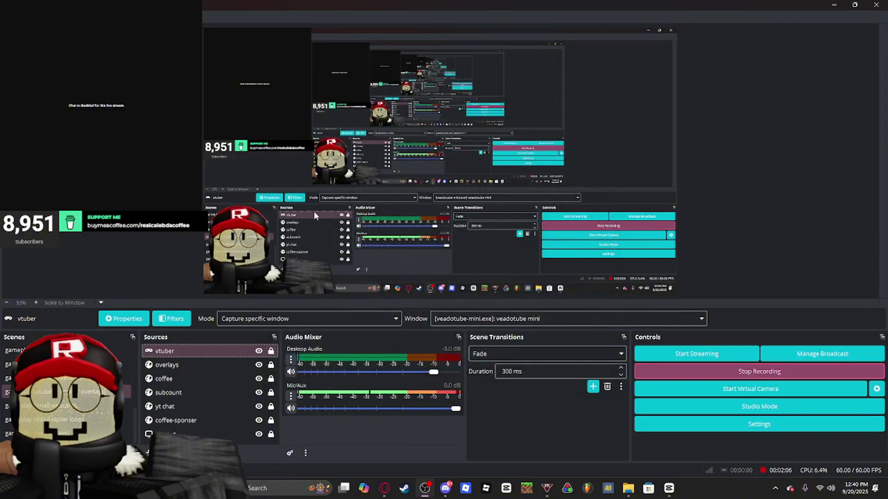